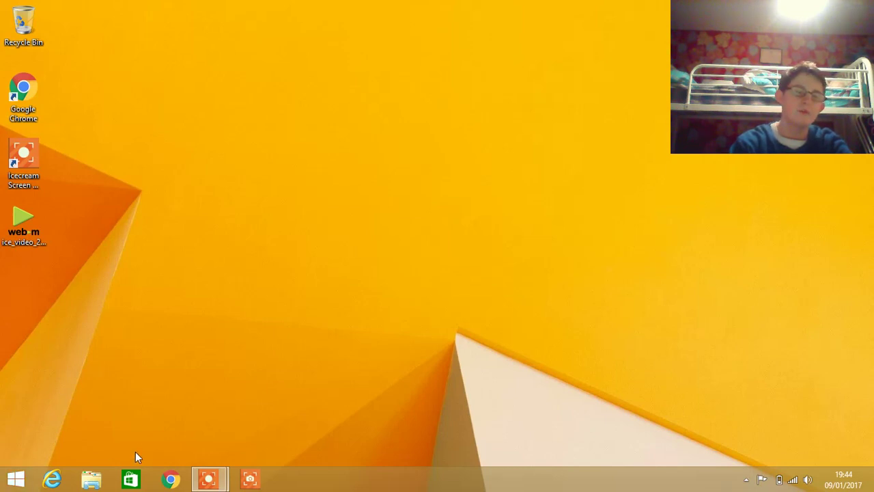
left_click(132, 479)
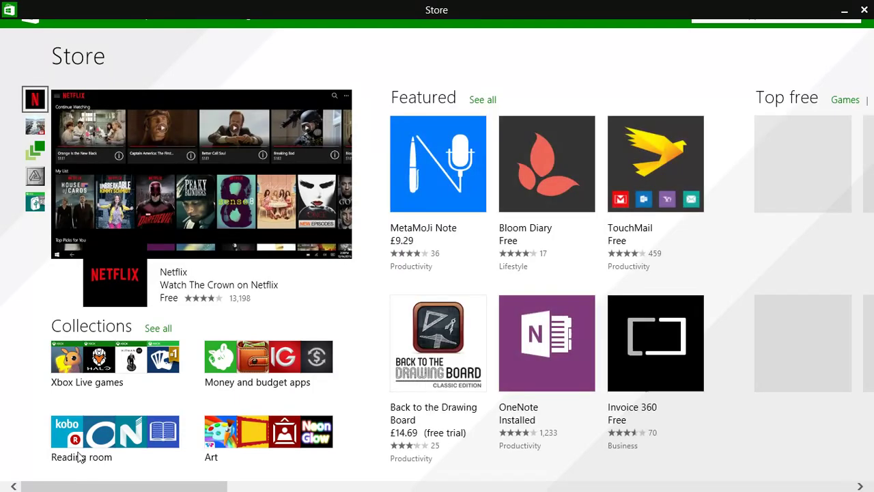
key("super")
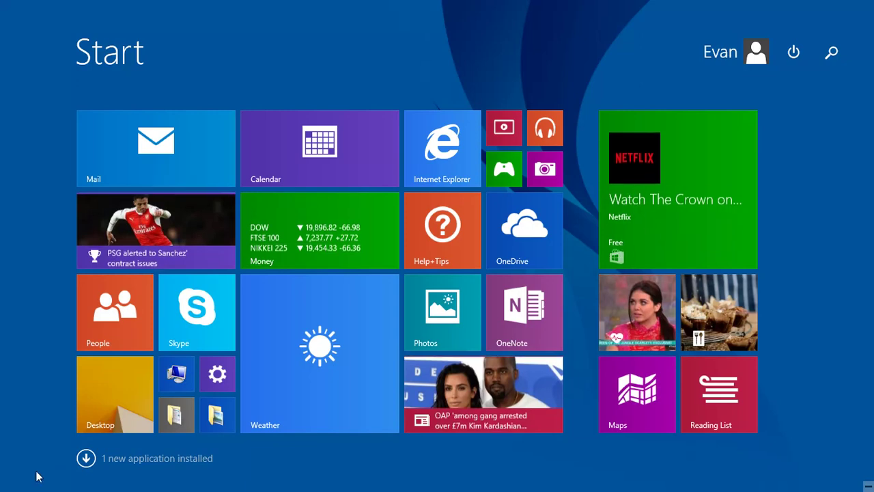
left_click(111, 394)
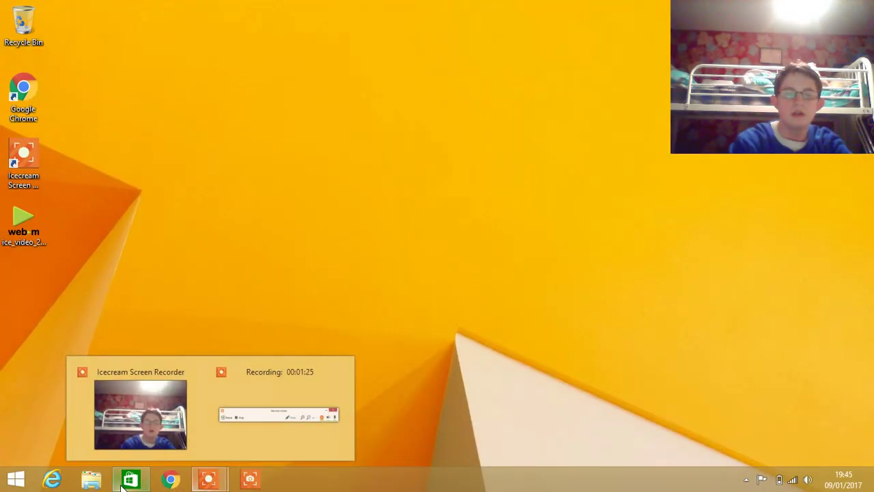
- Search the Windows Store for "xbox smartglass" to find the SmartGlass apps, and close the Store
mouse_move(130, 478)
left_click(131, 418)
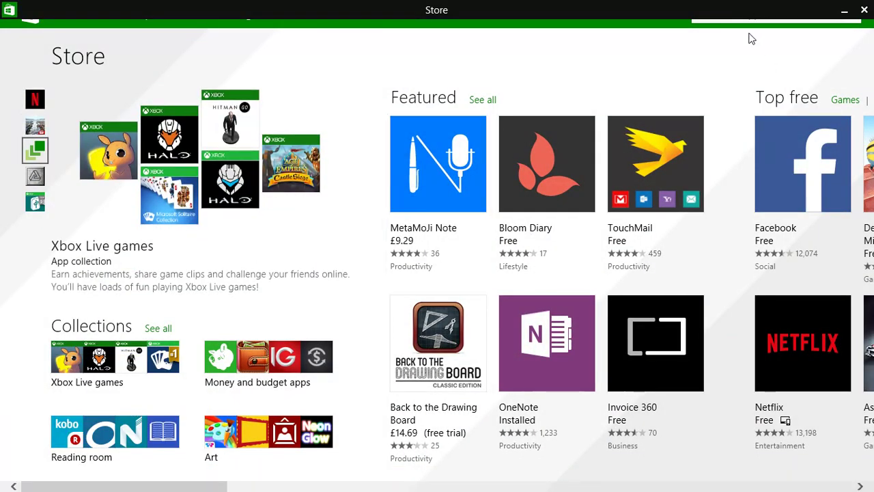
right_click(622, 42)
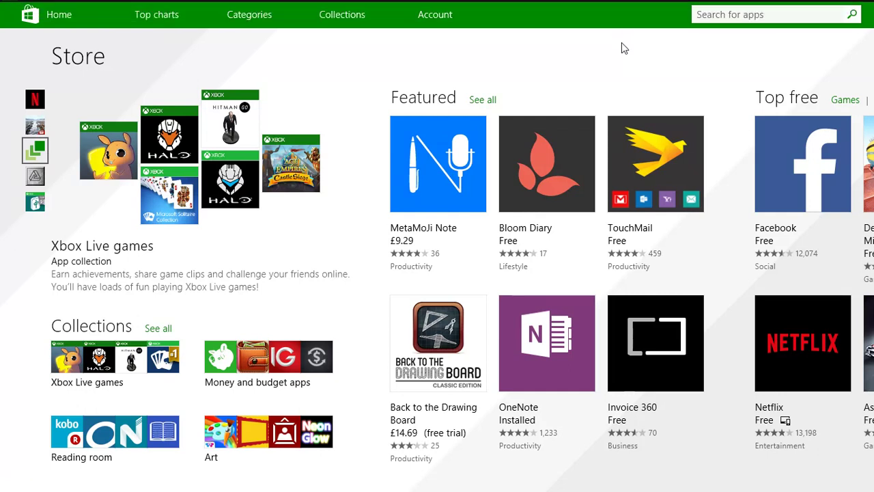
left_click(760, 20)
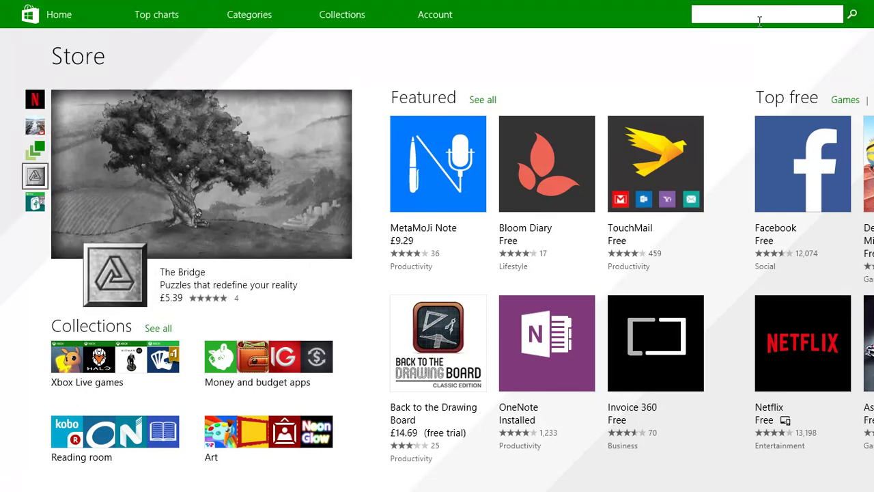
type("sm")
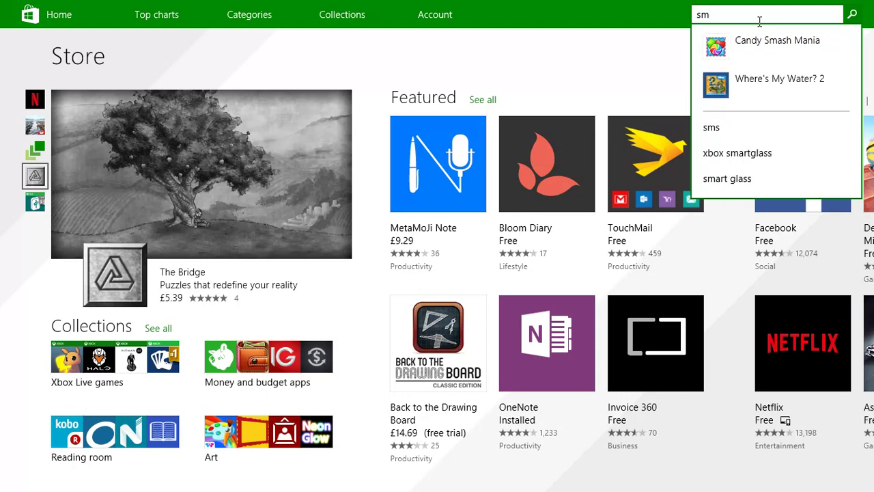
left_click(716, 162)
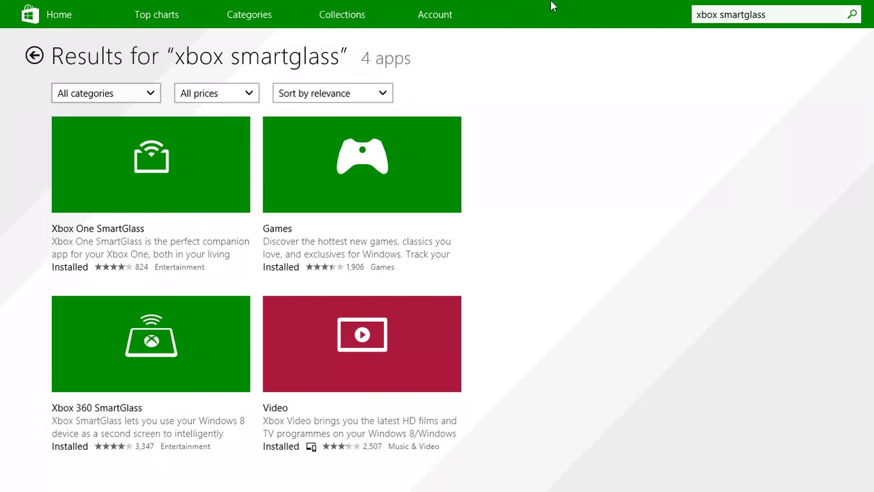
mouse_move(545, 6)
left_click(864, 10)
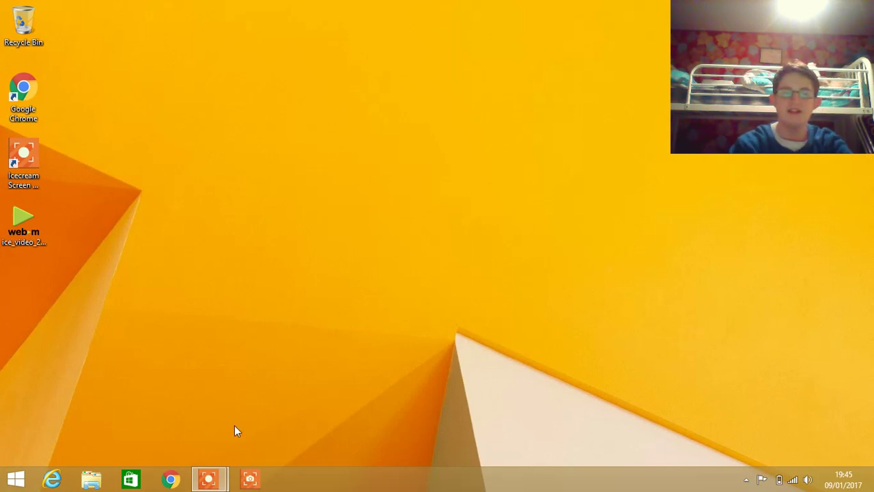
- Launch Xbox One SmartGlass from the full list of installed apps
mouse_move(217, 483)
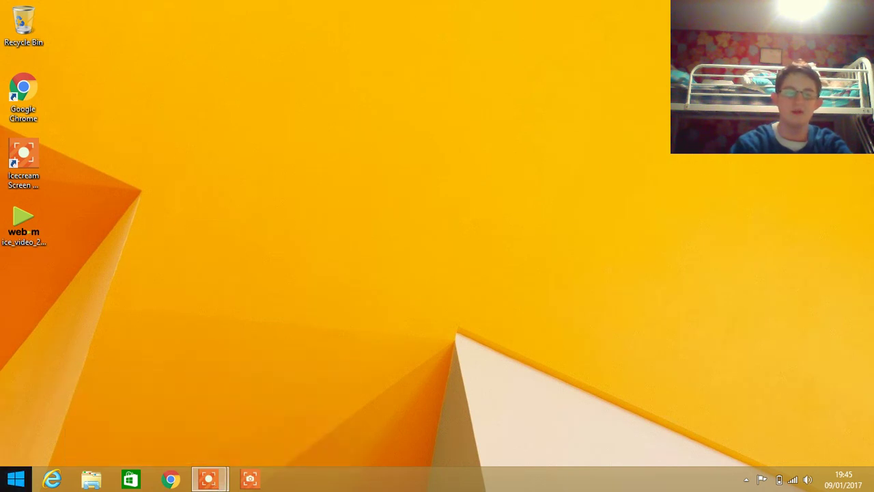
left_click(15, 479)
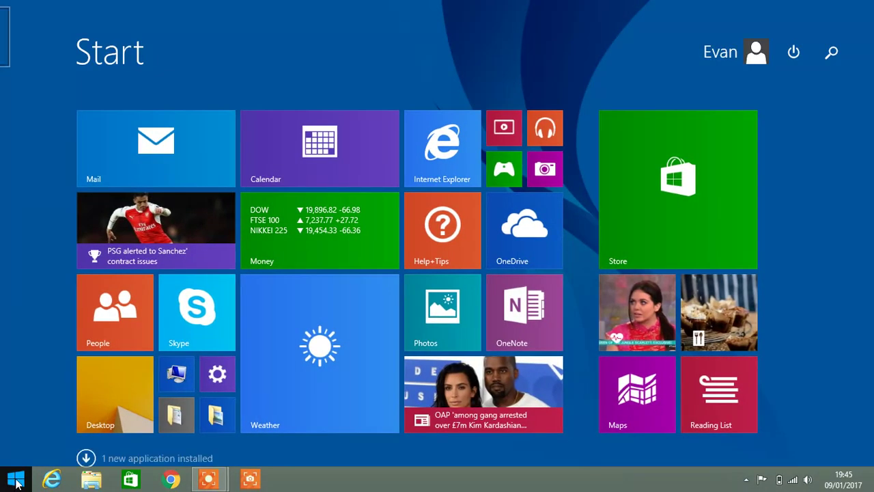
left_click(81, 460)
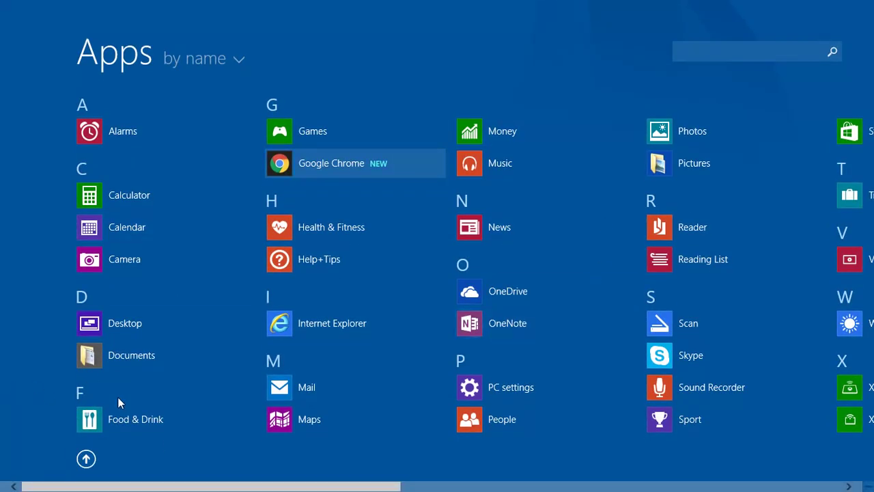
left_click(851, 421)
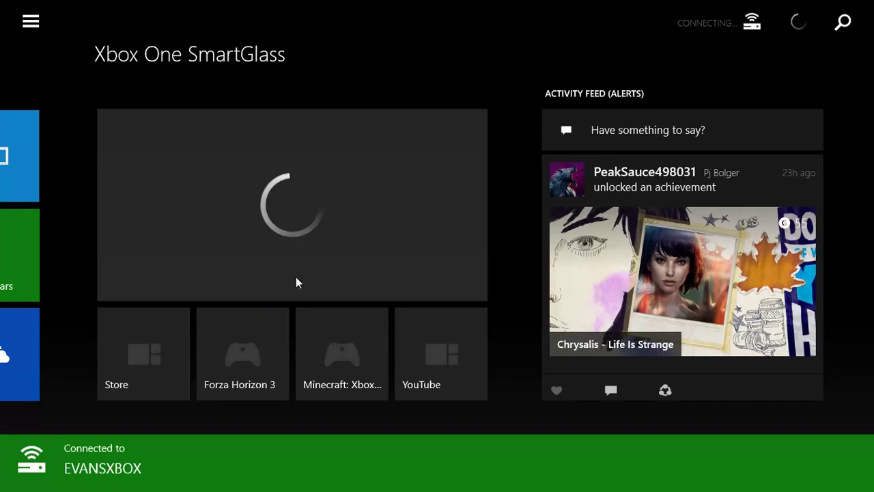
- Examine the console on the network and its turn-off and disconnect options, and close the console list
left_click(753, 22)
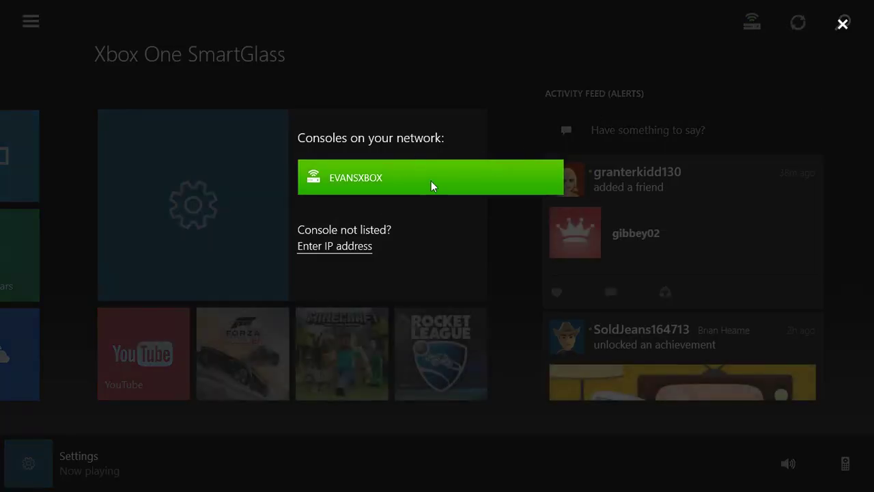
left_click(842, 26)
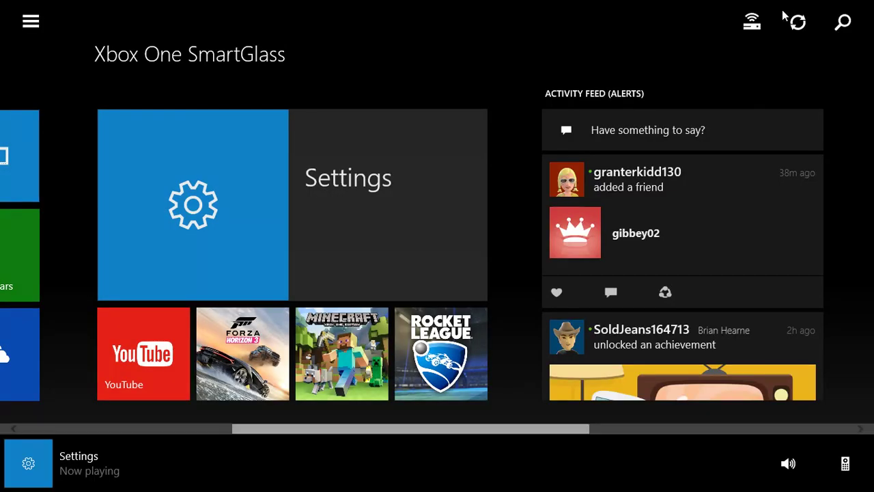
left_click(751, 25)
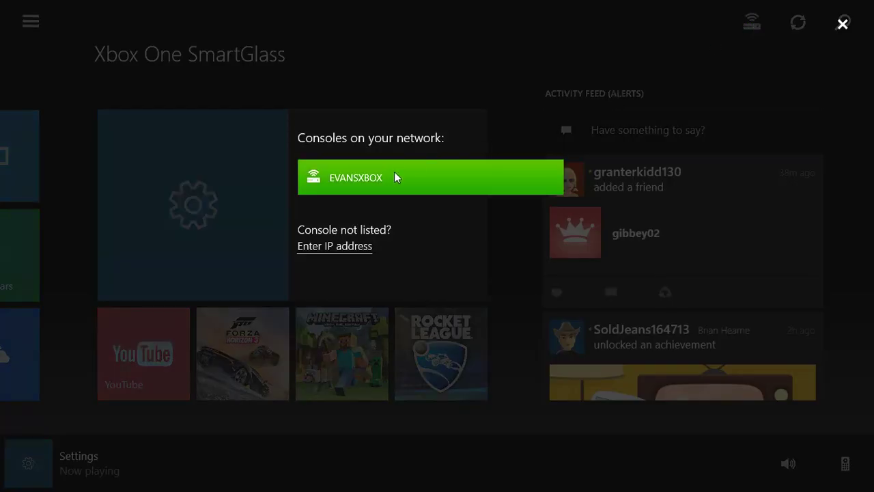
left_click(394, 176)
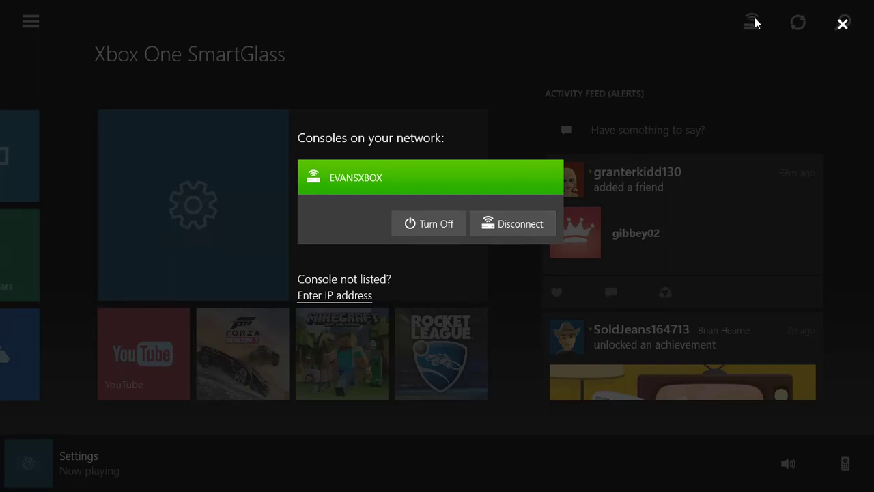
left_click(843, 27)
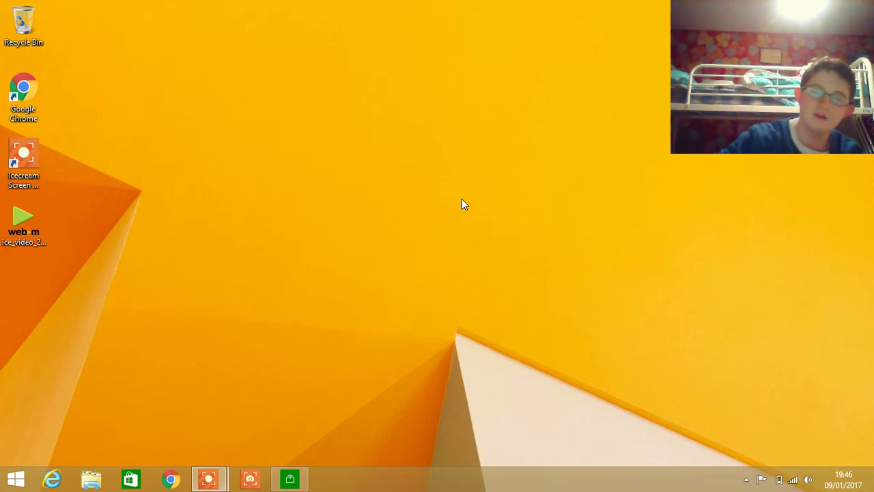
- Open the PC's Bluetooth device settings for adding a Bluetooth device
left_click(747, 481)
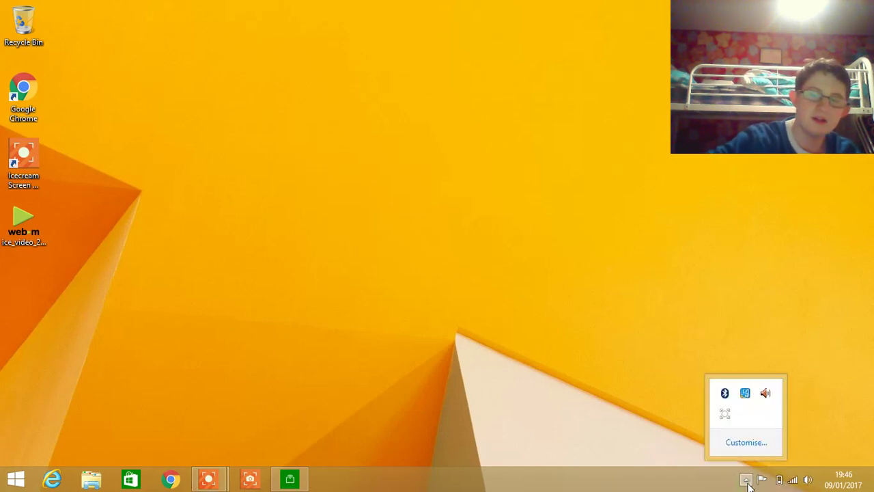
right_click(724, 394)
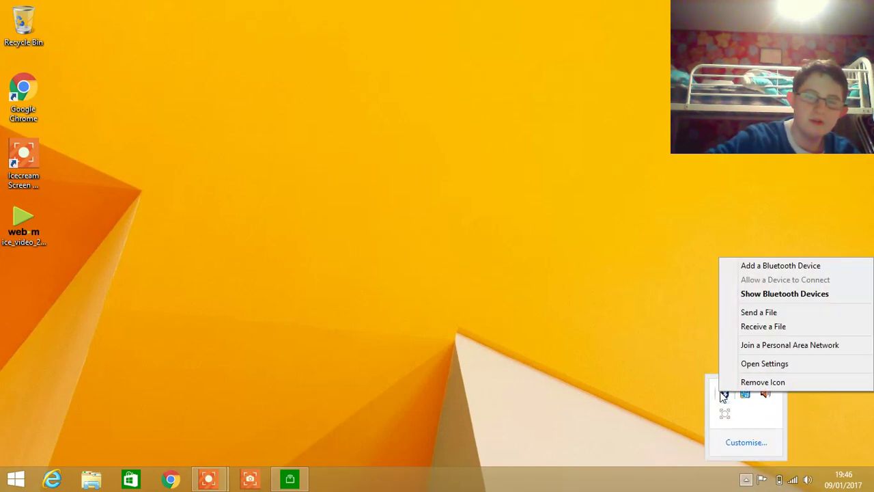
left_click(763, 268)
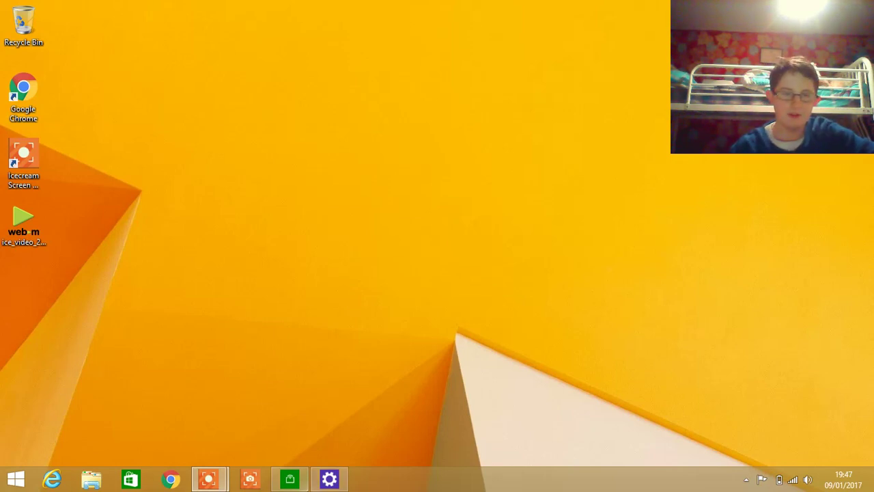
left_click(329, 479)
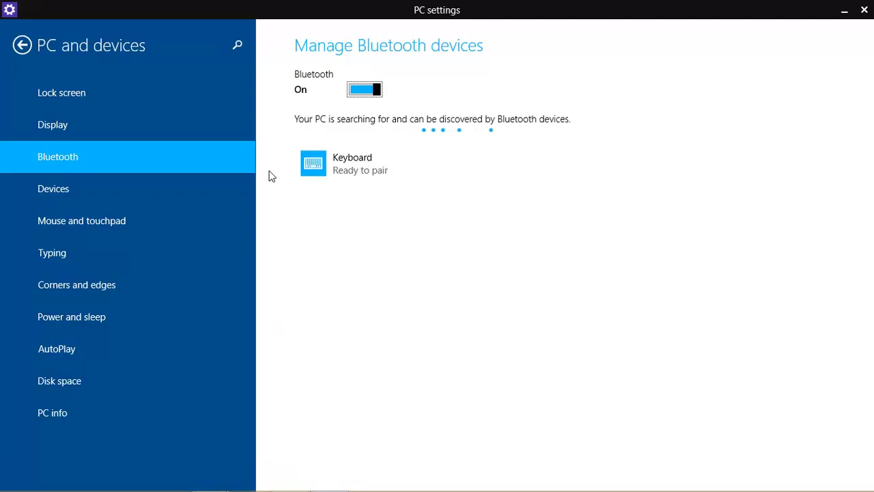
- Try to pair the discovered device named Keyboard with the PC
left_click(375, 159)
left_click(548, 212)
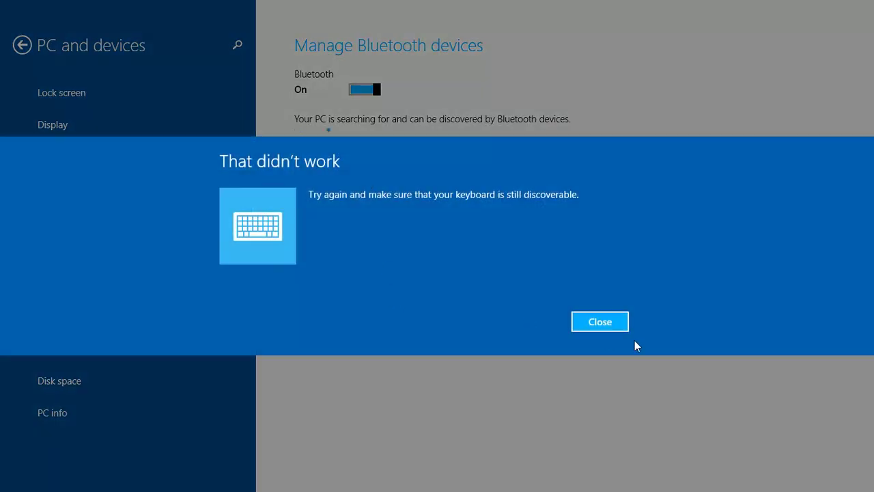
left_click(602, 322)
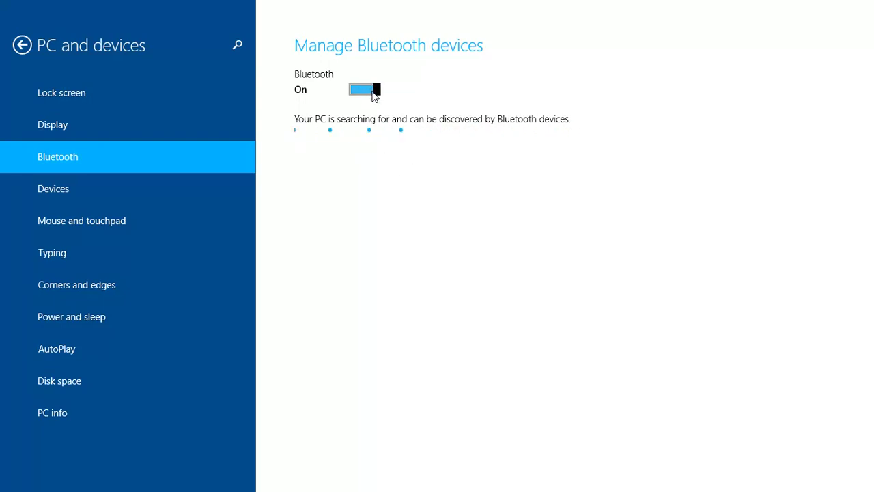
- Pair the SBT 3.0 A1 Bluetooth keyboard with the PC
left_click(345, 176)
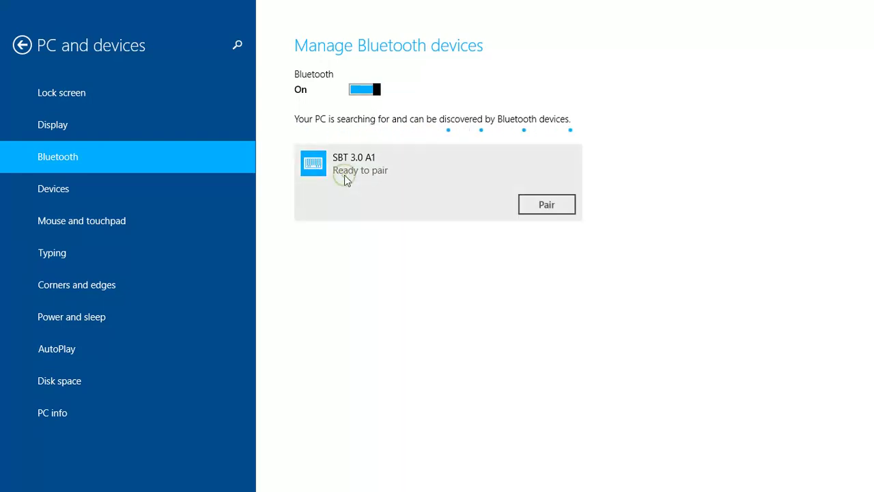
left_click(553, 206)
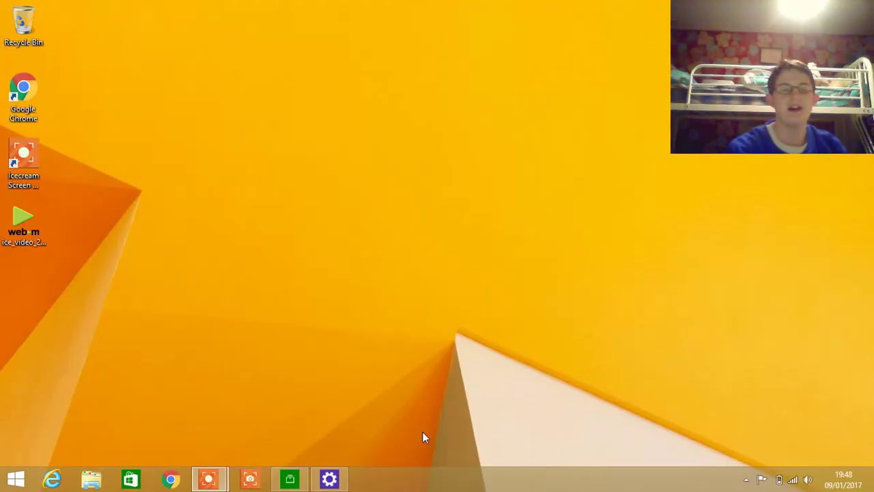
- Switch to Xbox One SmartGlass and look through its home sections, from My Pins to the Store
left_click(291, 480)
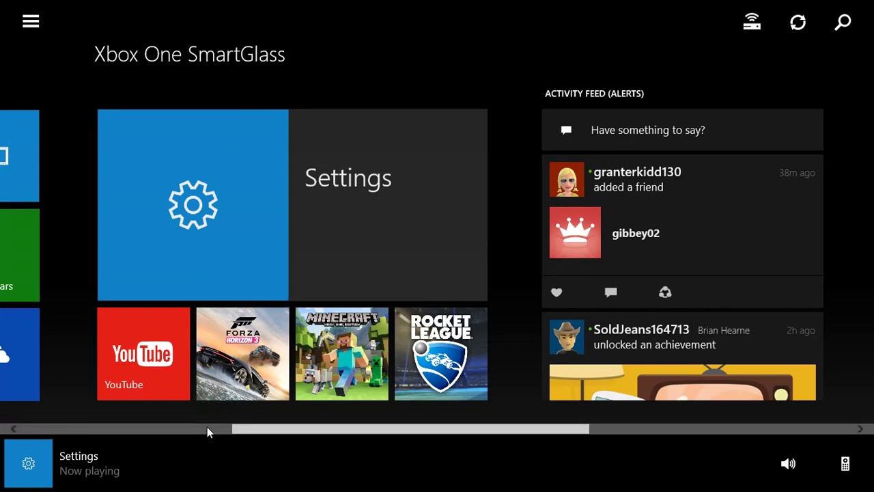
left_click(204, 429)
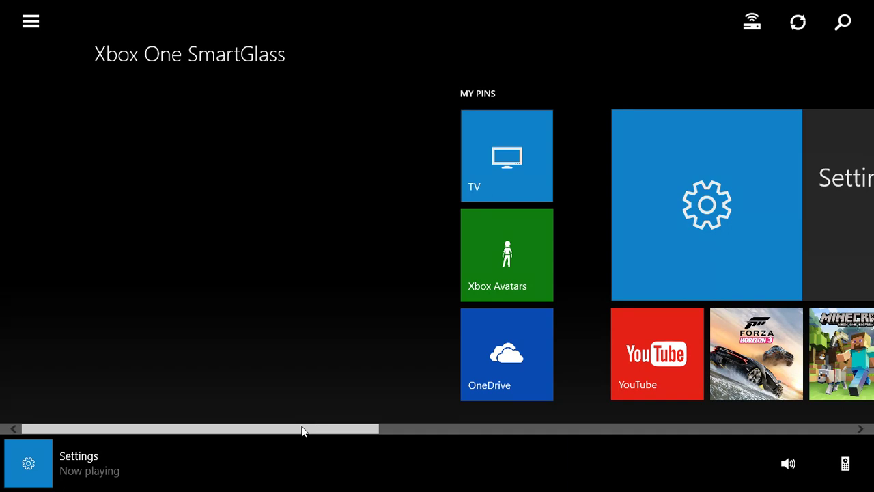
left_click(416, 428)
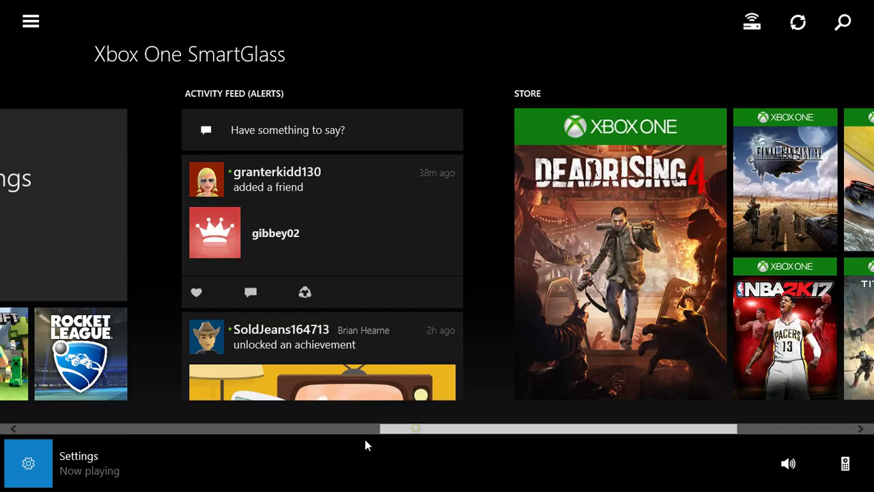
left_click(248, 429)
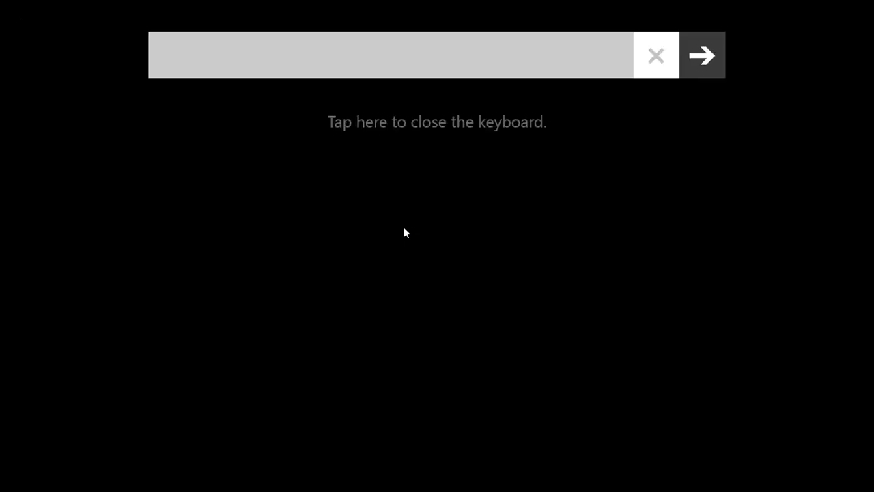
- Enter "This is a recorded message" in the console's text entry field and clear it again
left_click(408, 55)
type("Th")
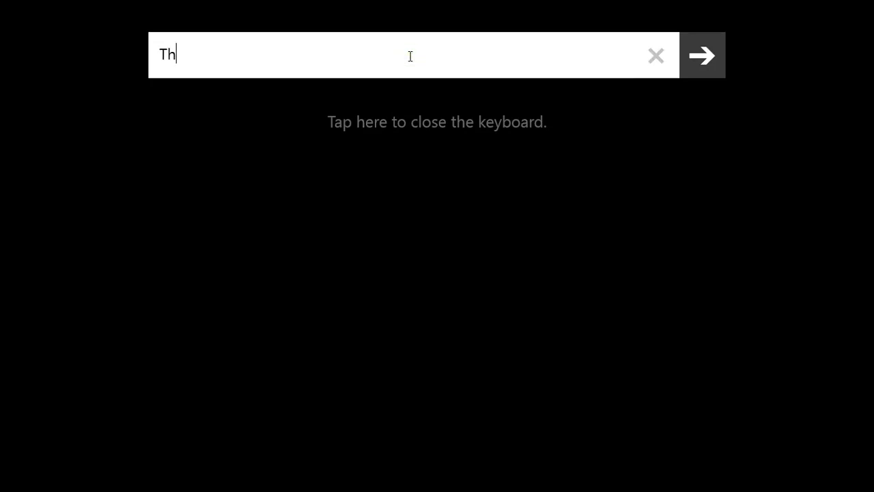
type("is is a recorded mess")
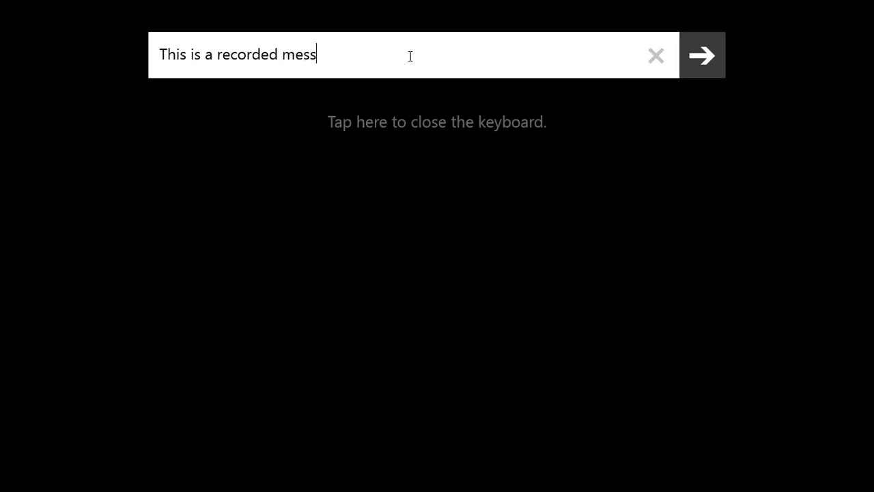
type("age")
key("BackSpace")
key("BackSpace")
key("BackSpace")
key("BackSpace")
key("BackSpace")
key("BackSpace")
key("BackSpace")
key("BackSpace")
key("BackSpace")
key("BackSpace")
key("BackSpace")
key("BackSpace")
key("BackSpace")
key("BackSpace")
key("BackSpace")
key("BackSpace")
key("BackSpace")
key("BackSpace")
key("BackSpace")
key("BackSpace")
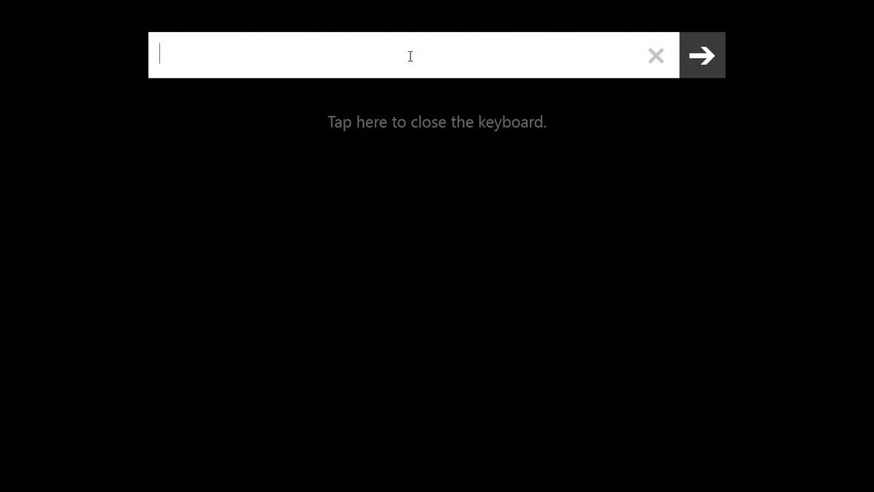
- Enter "This is a test message respond for YouTube." in the console's text entry field and submit it
type("This is a test ")
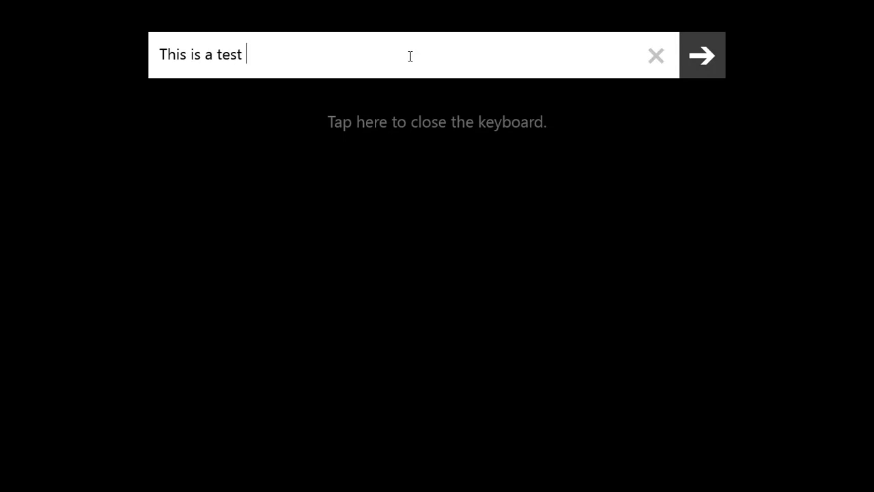
type("message resp")
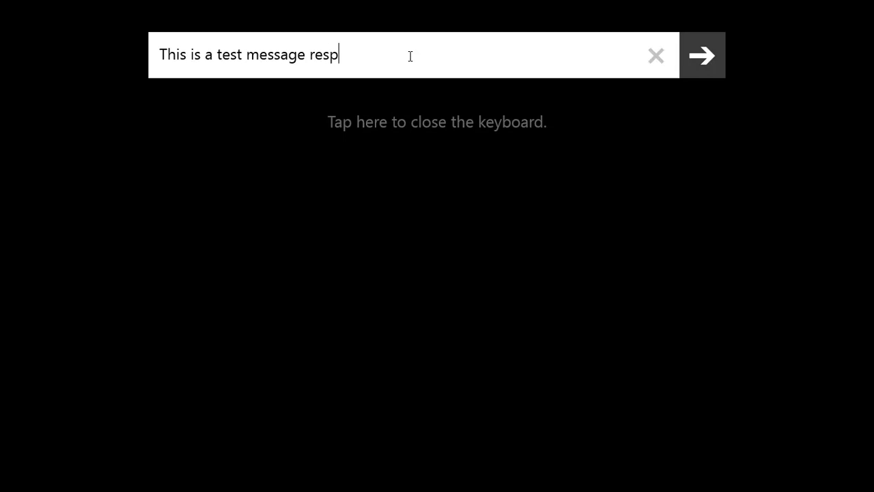
type("ond for YouTube.")
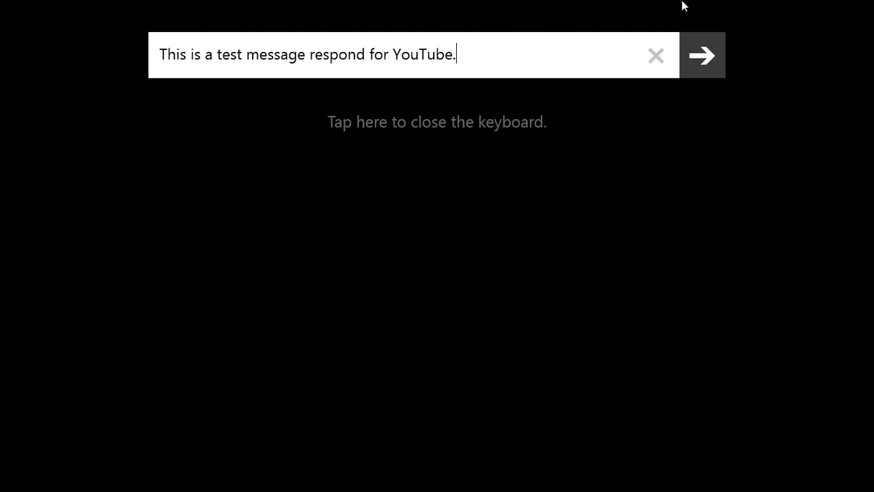
left_click(710, 58)
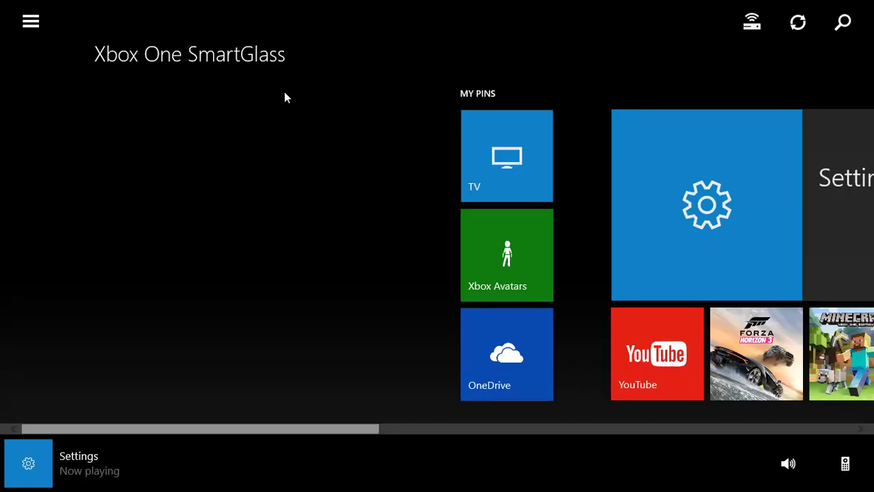
- Leave SmartGlass for the Windows desktop and bring up the Icecream Screen Recorder recording controls
key("super")
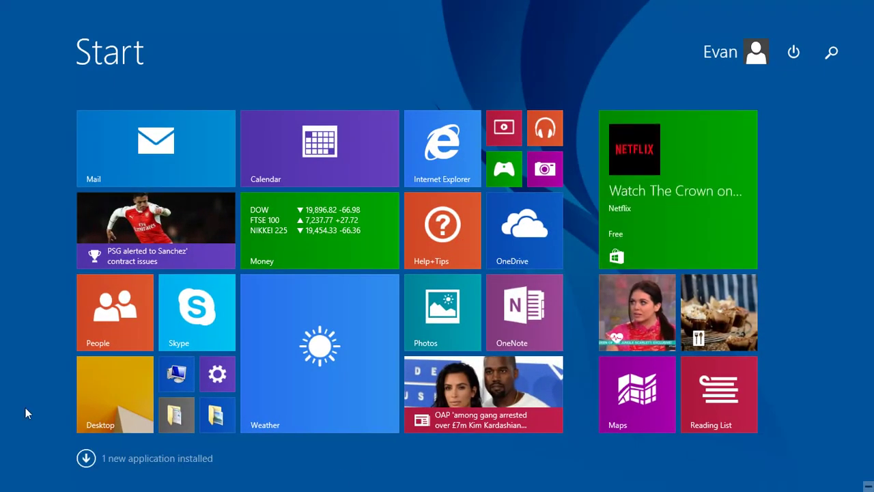
left_click(113, 385)
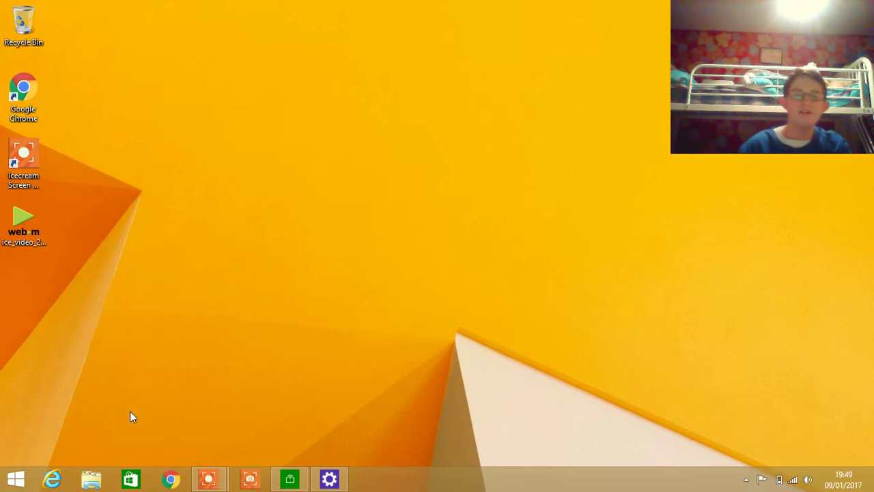
mouse_move(211, 483)
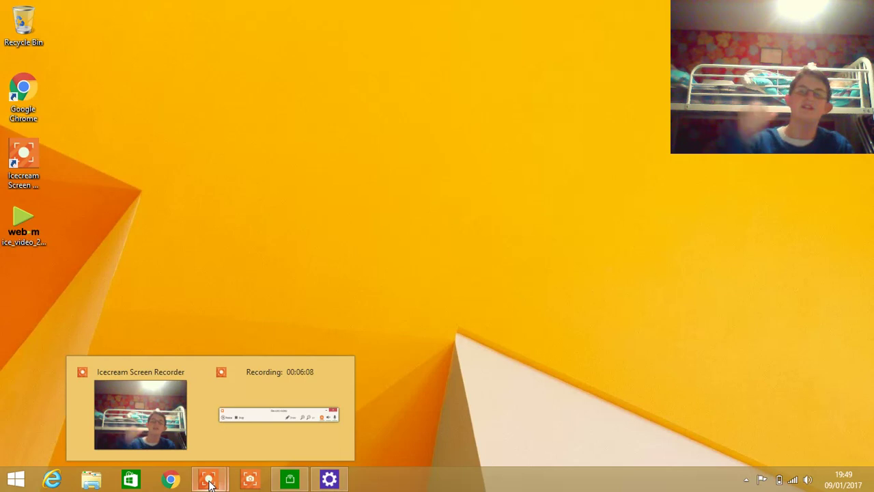
left_click(253, 408)
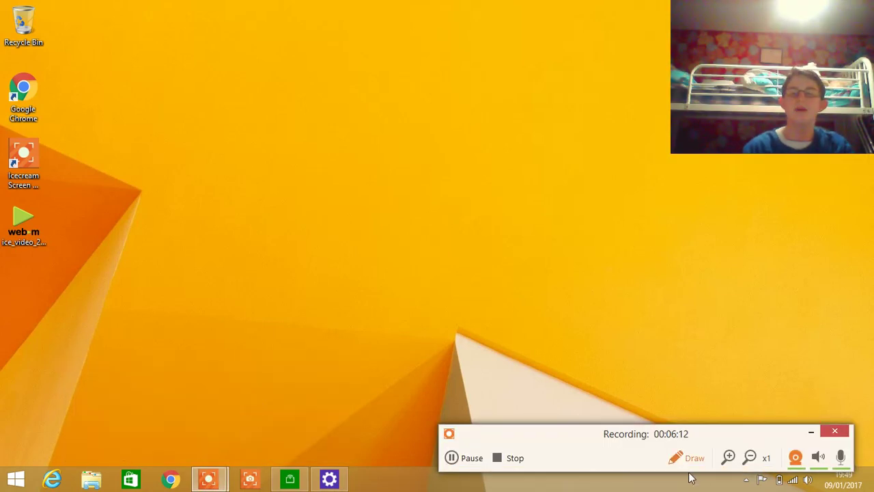